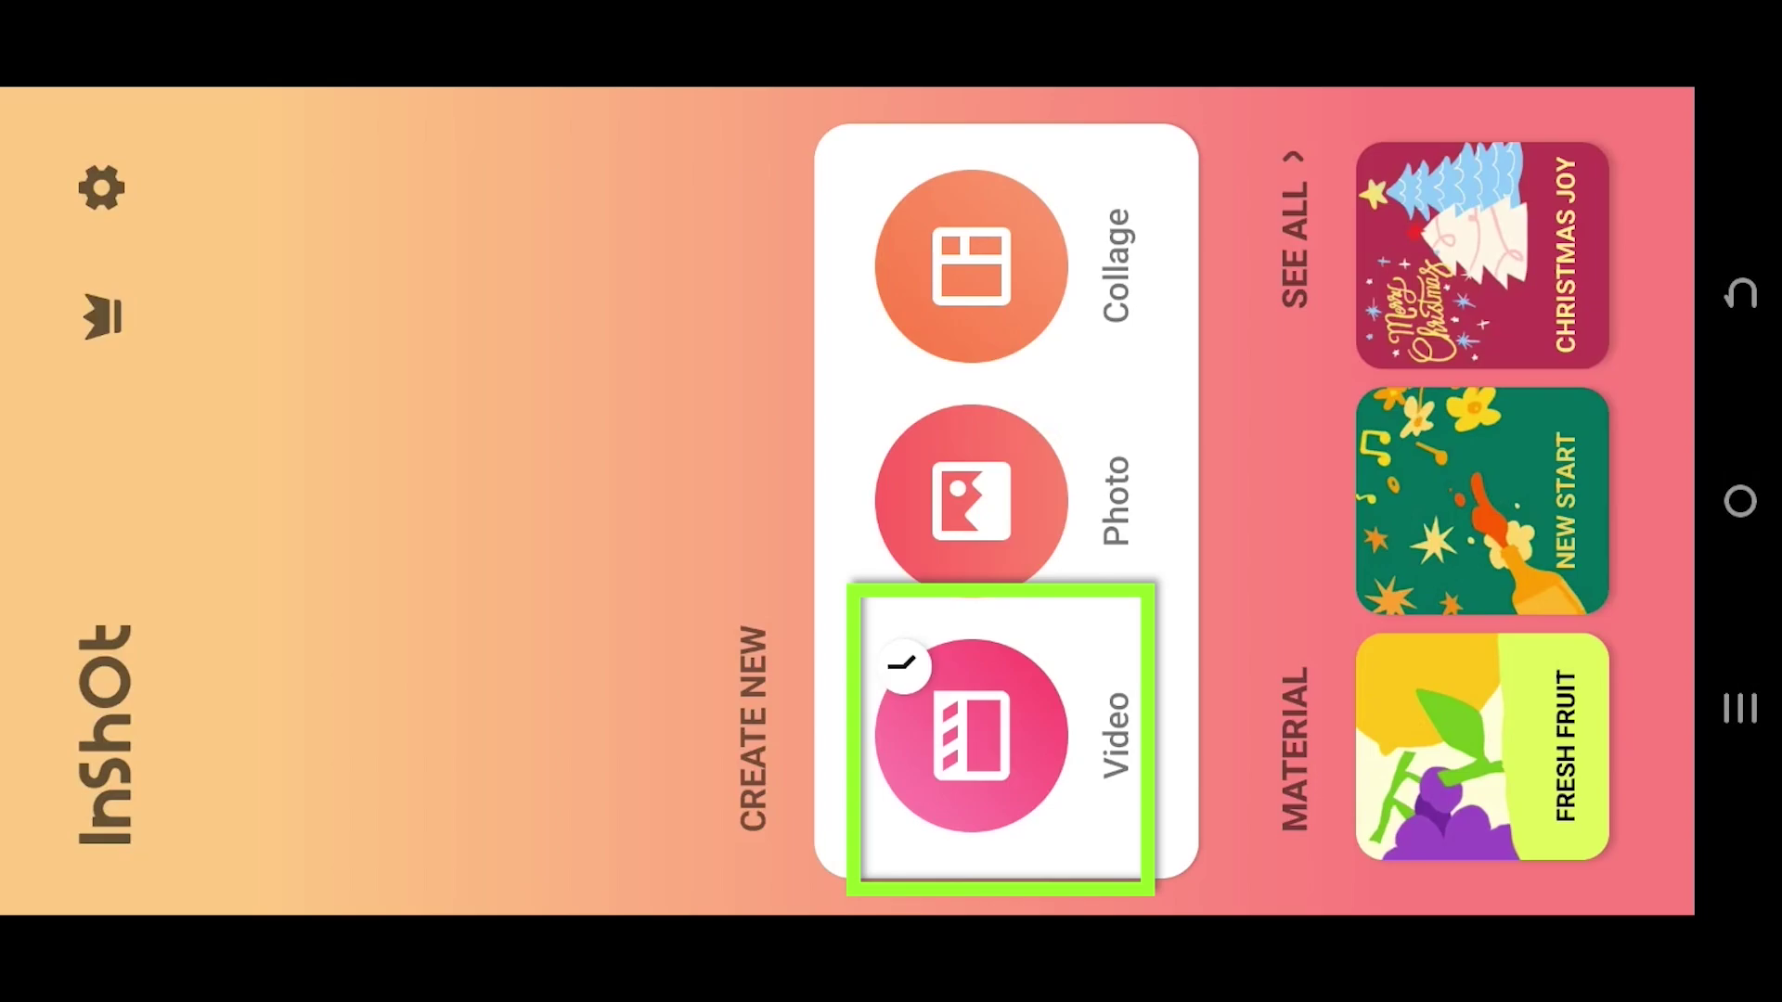
Start a new video project with the 20-second birthday cake clip from the Download 1080p album.
left_click(902, 666)
left_click(875, 362)
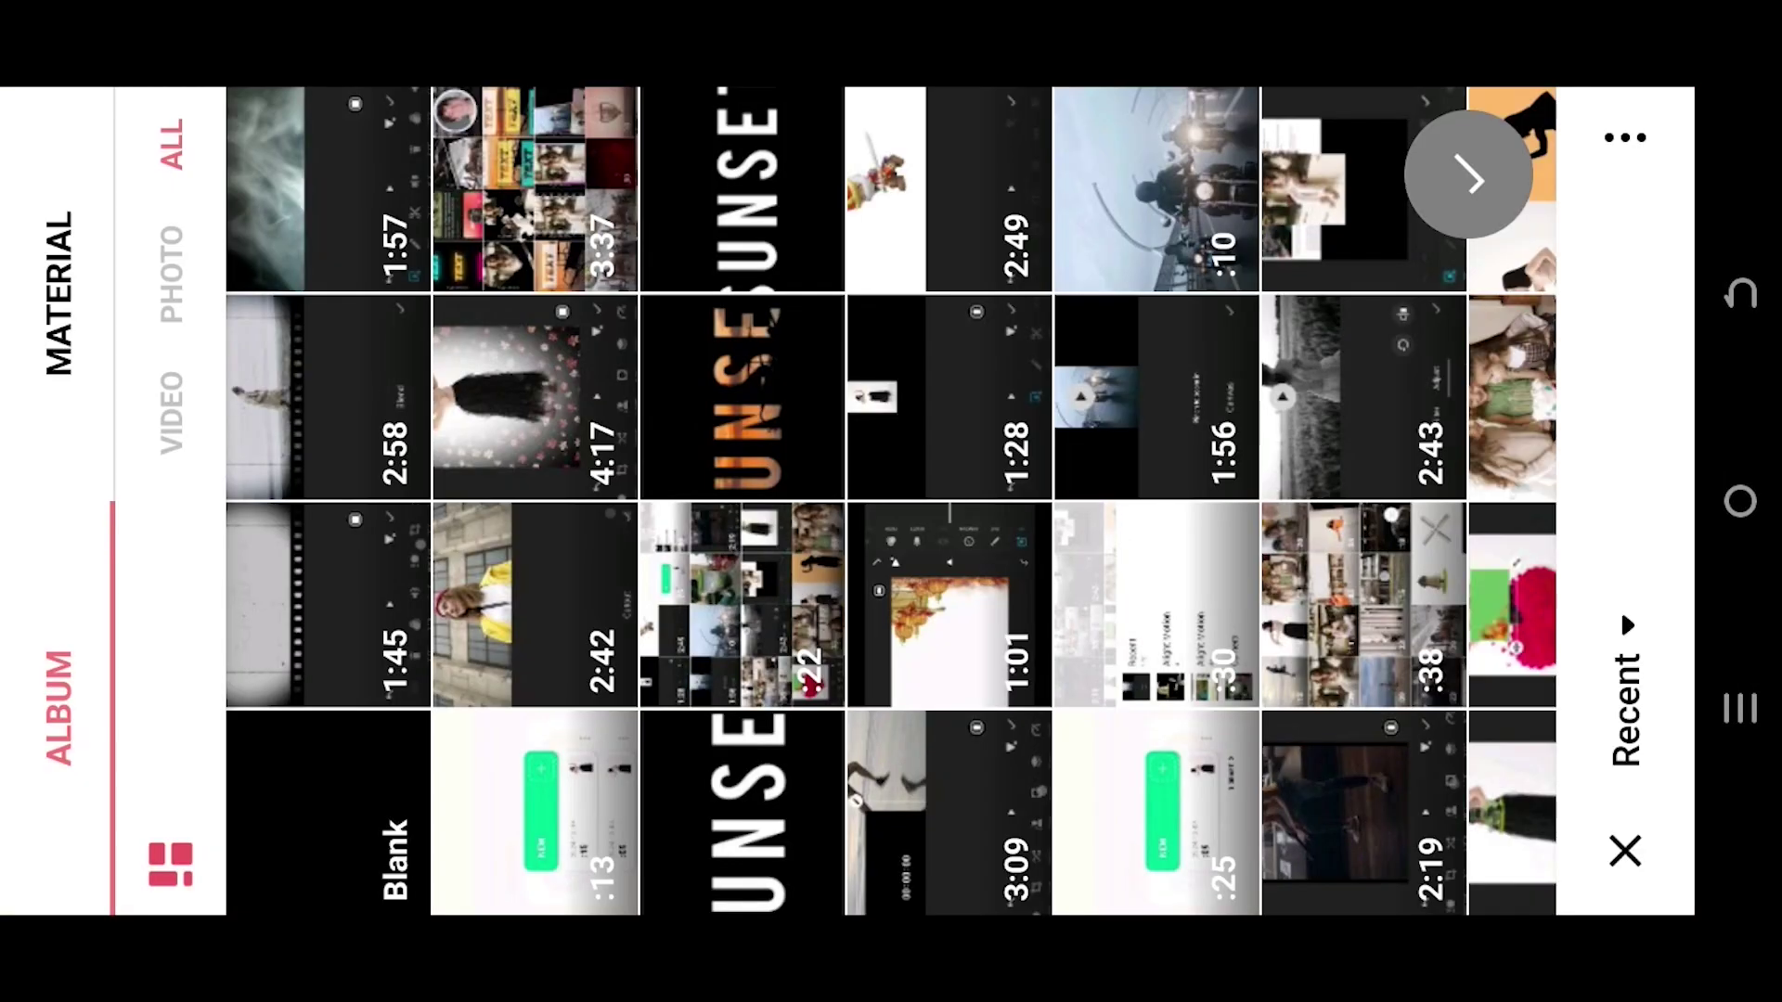
left_click(1626, 696)
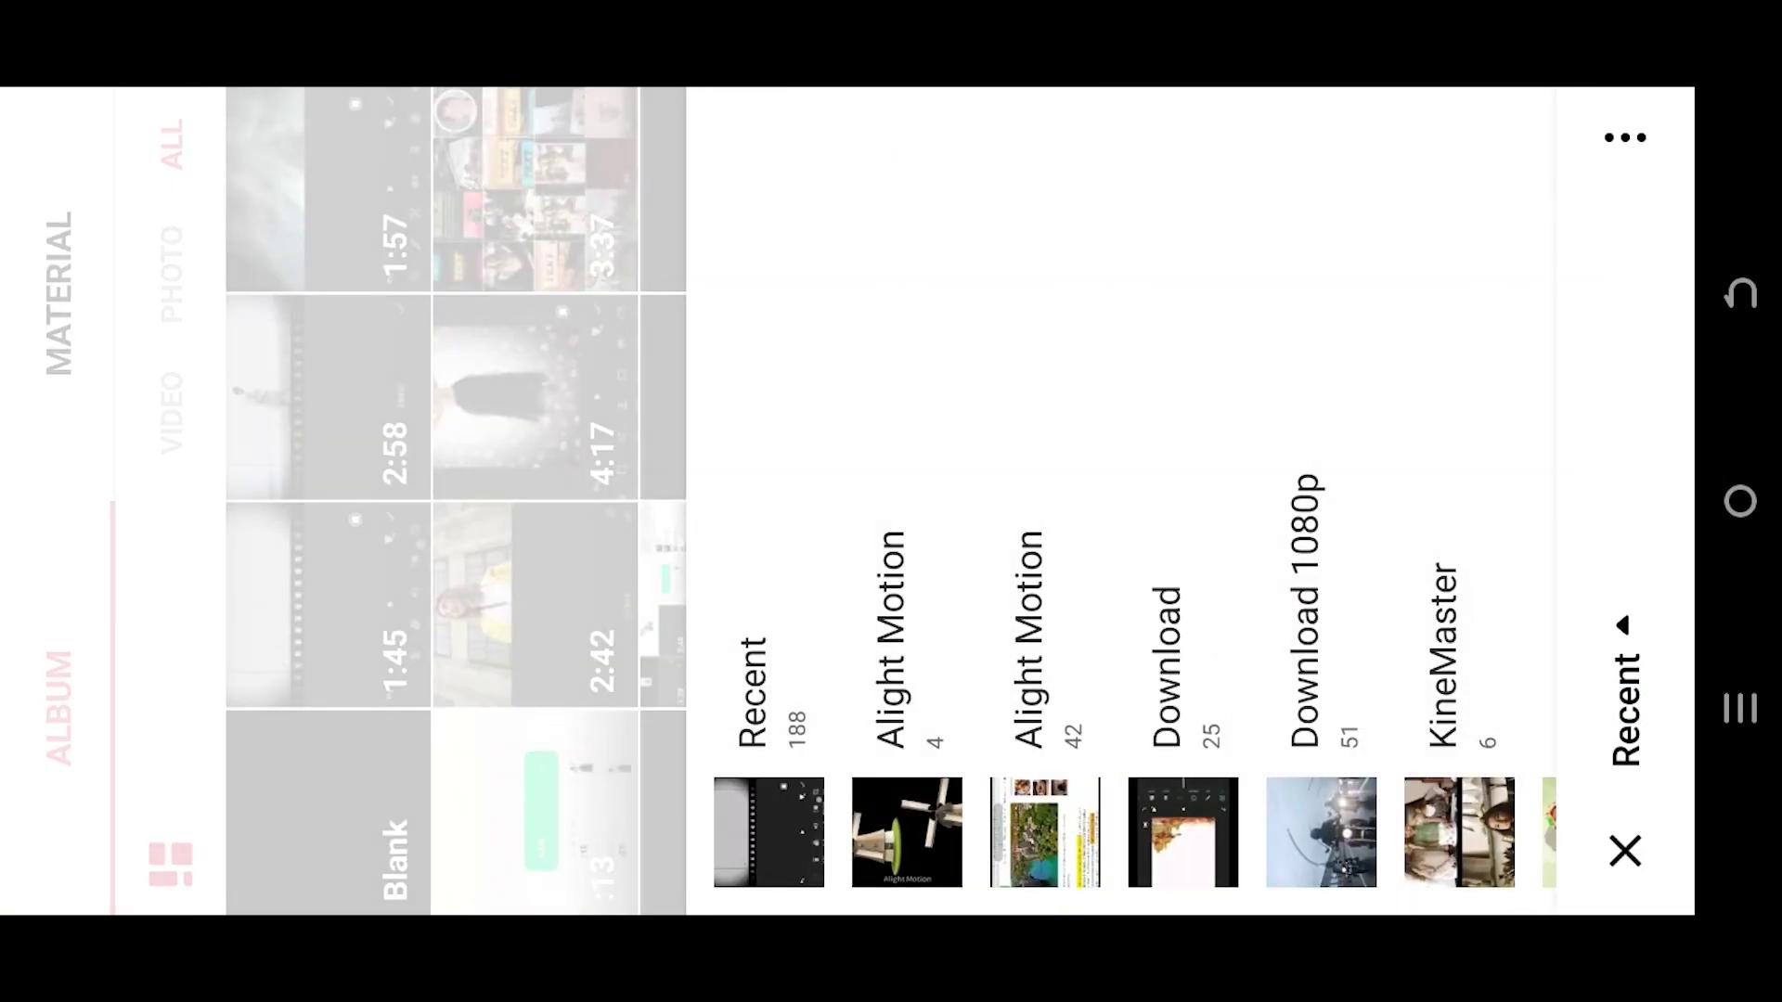
left_click(1320, 779)
scroll(891, 501, "down", 3)
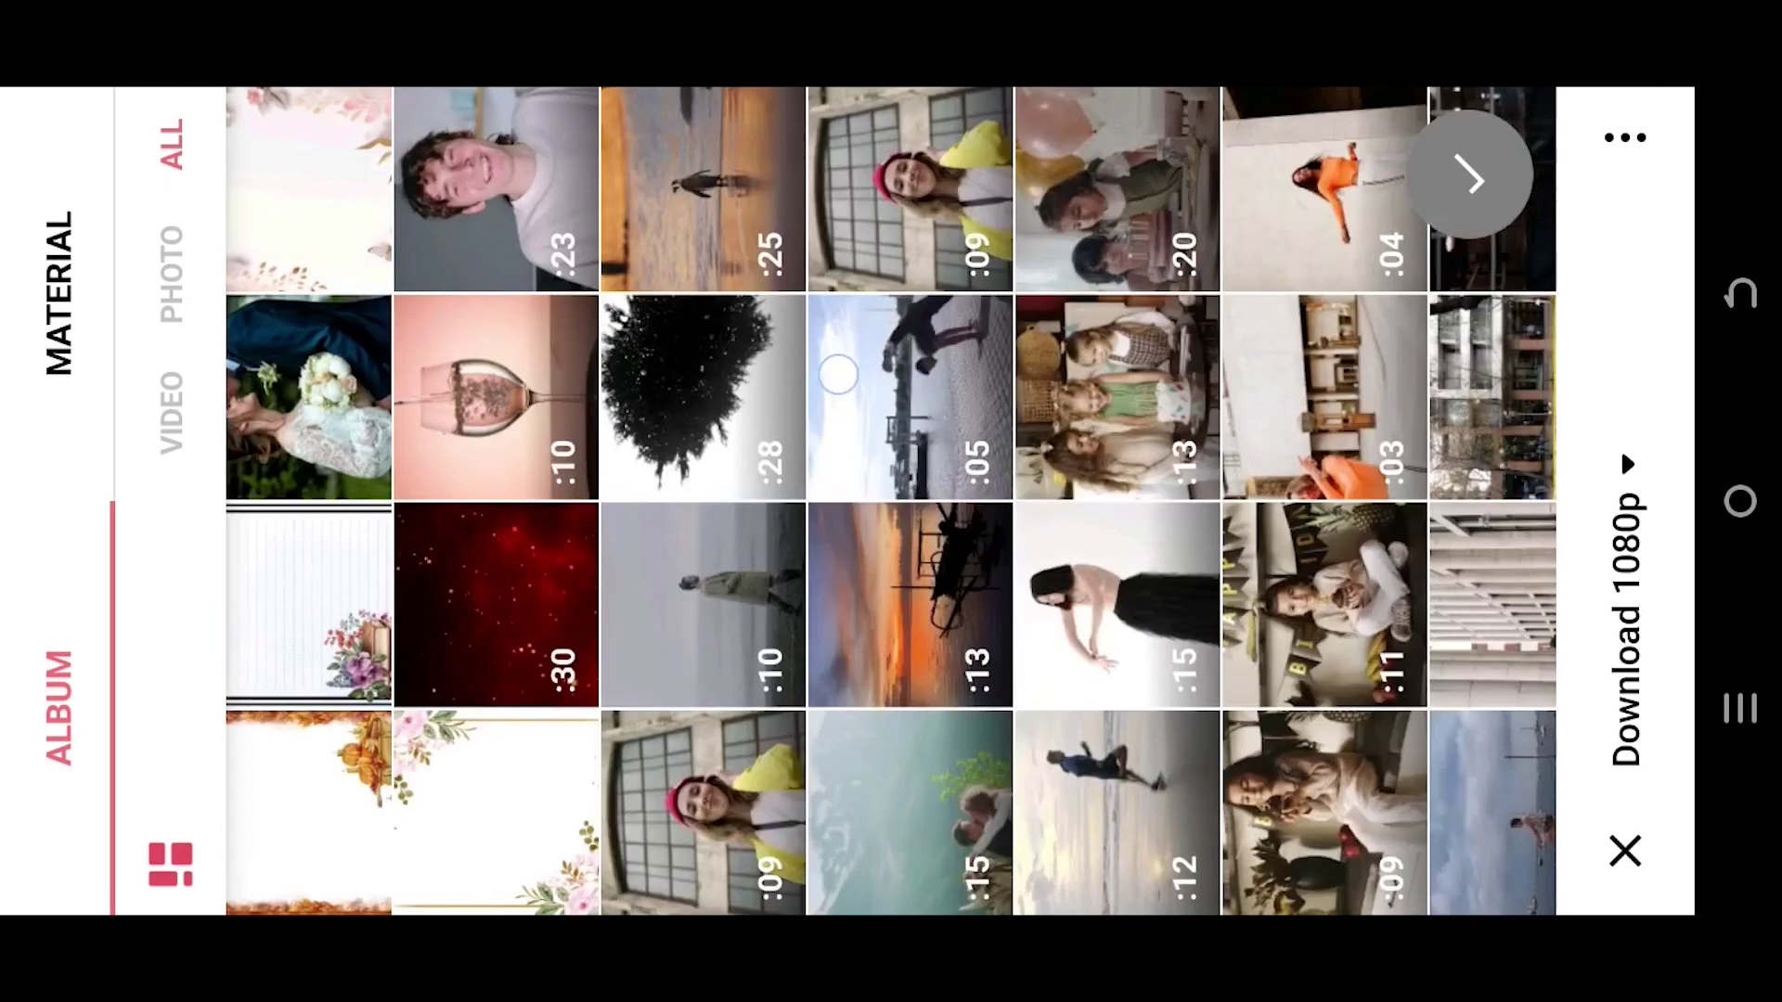
left_click(1073, 190)
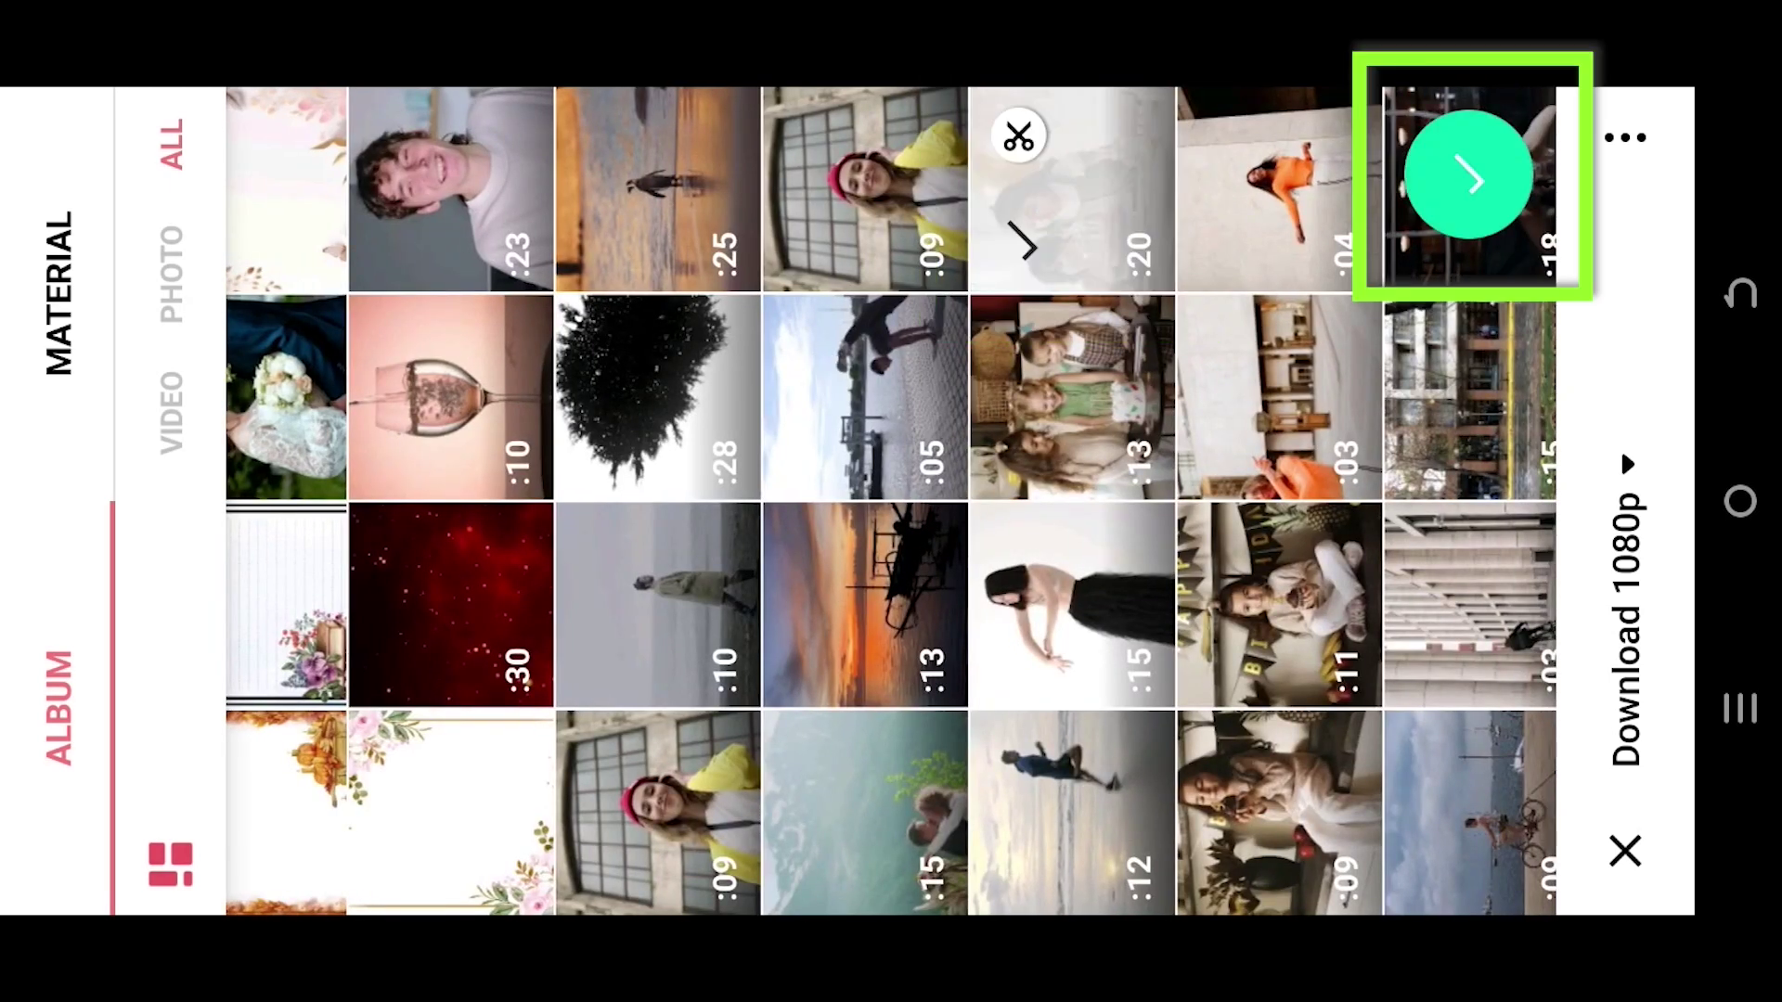
left_click(1469, 177)
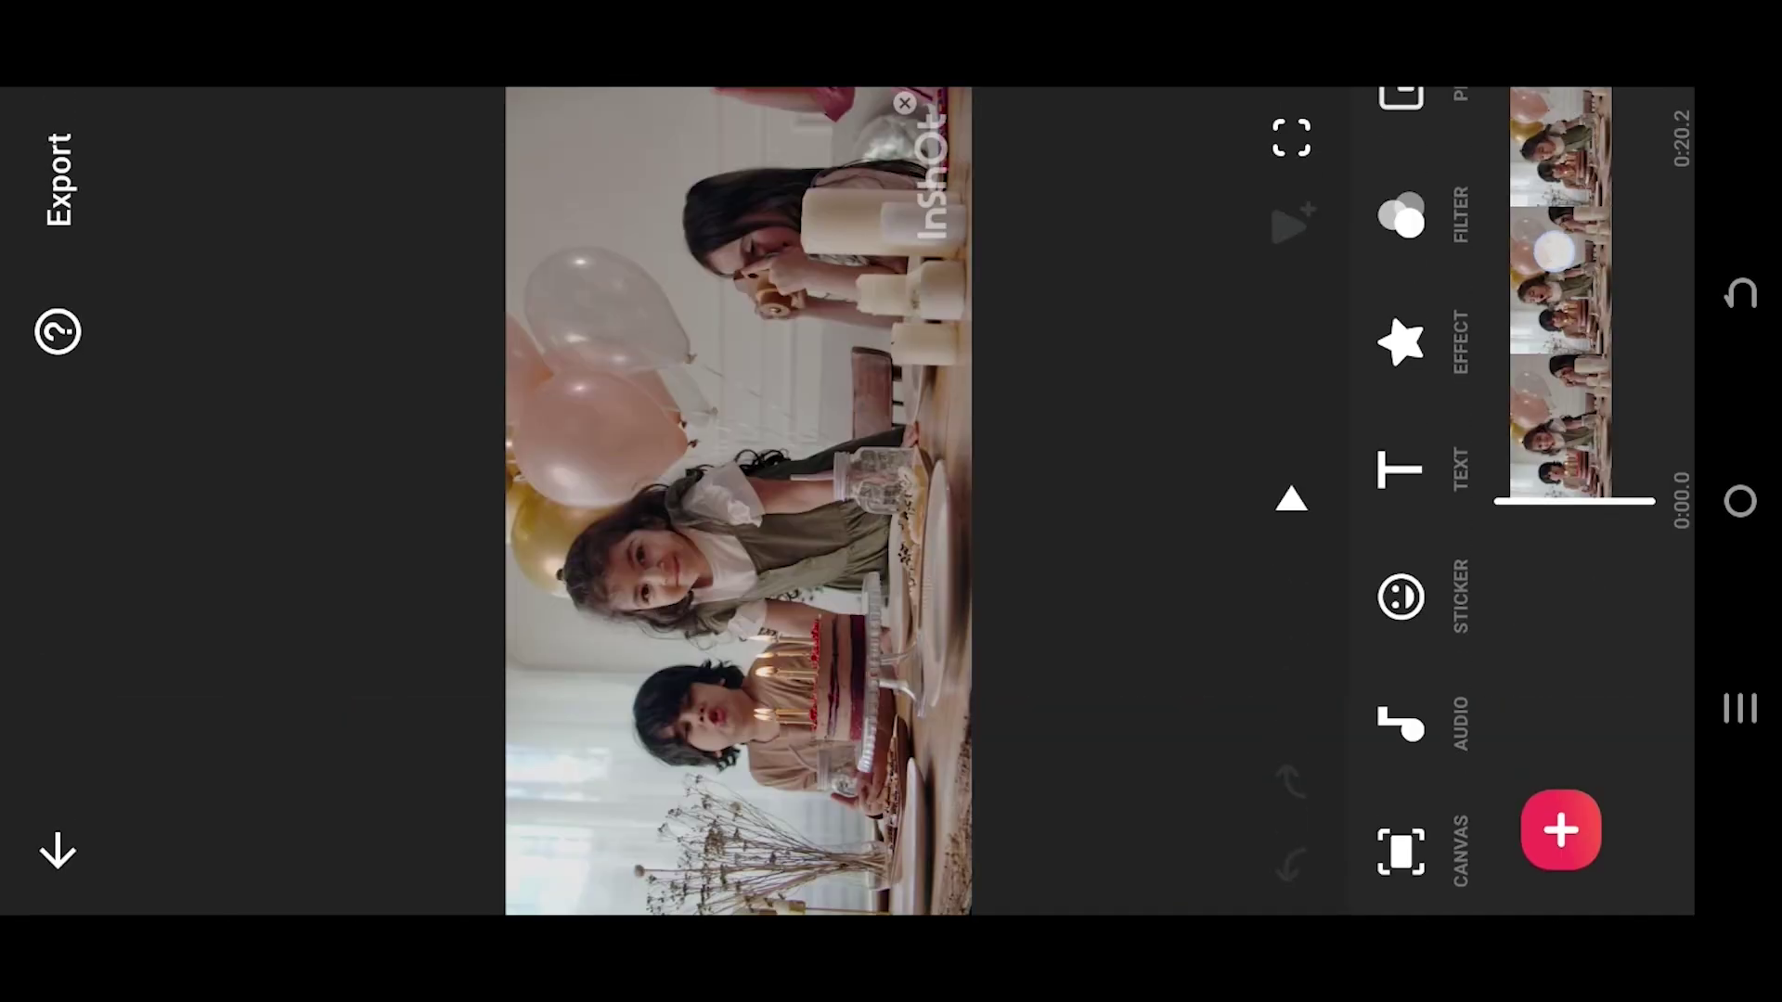
mouse_move(1608, 299)
left_mouse_down()
mouse_move(1608, 597)
mouse_move(1584, 190)
left_mouse_up()
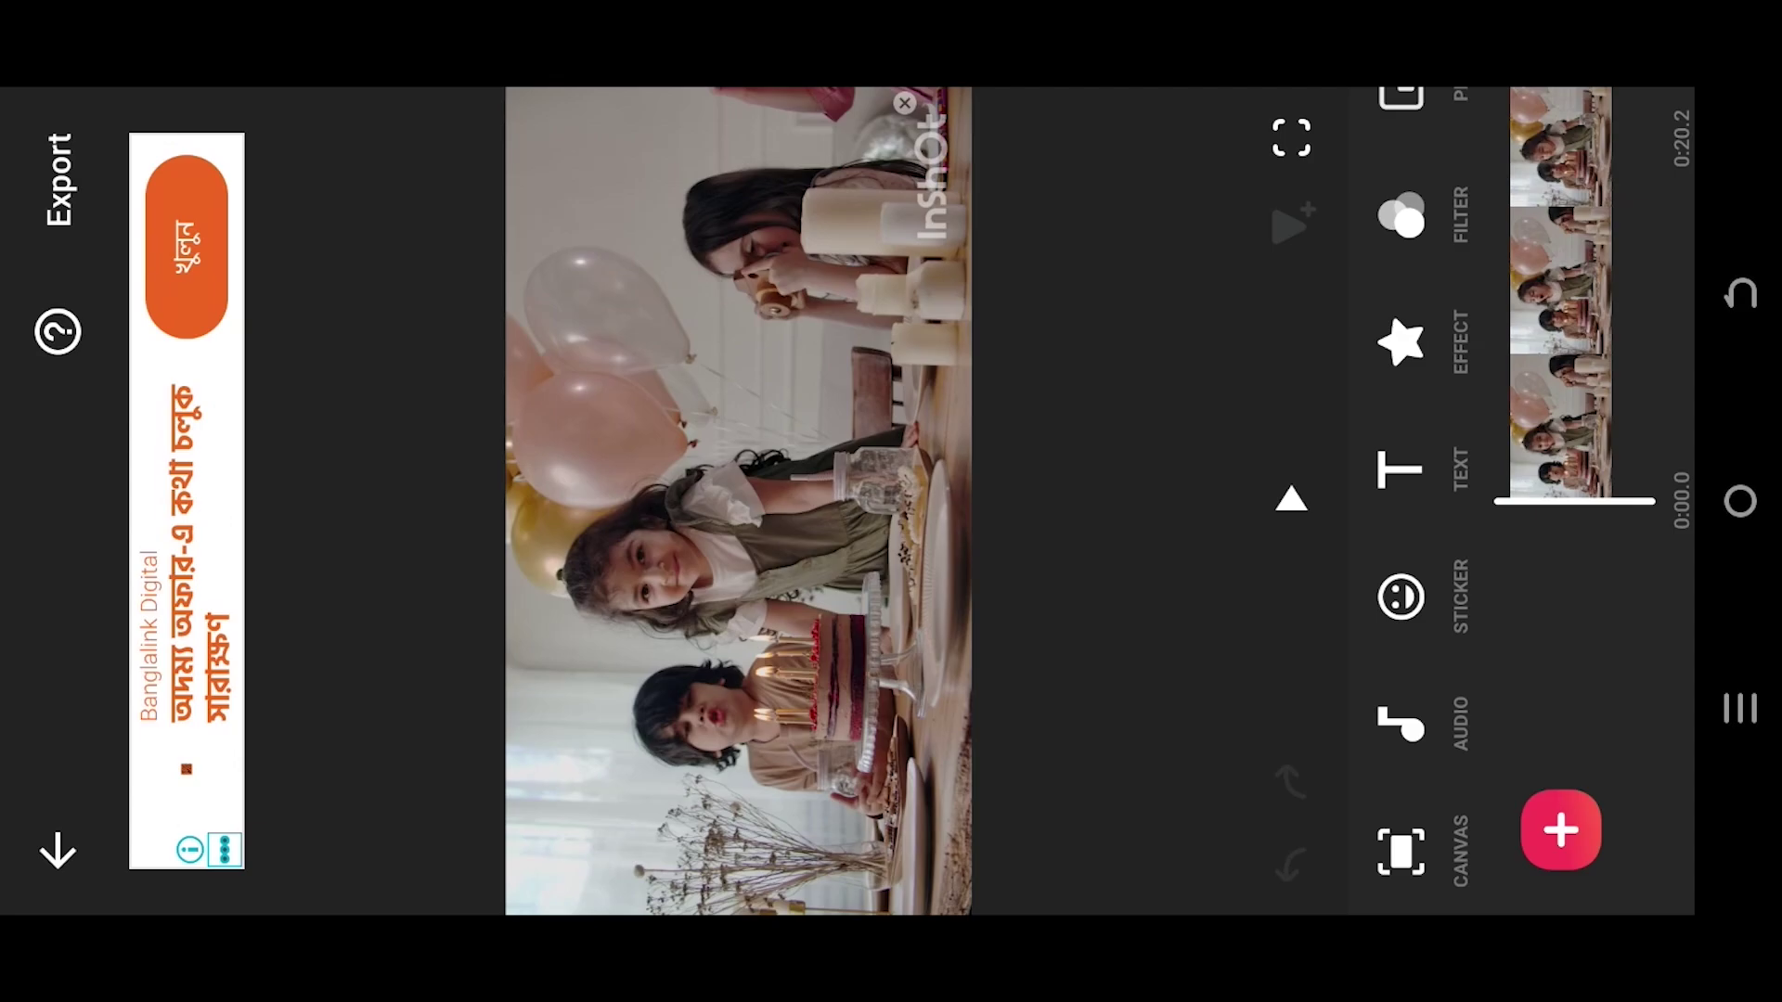
left_click_drag(1400, 419, 1401, 632)
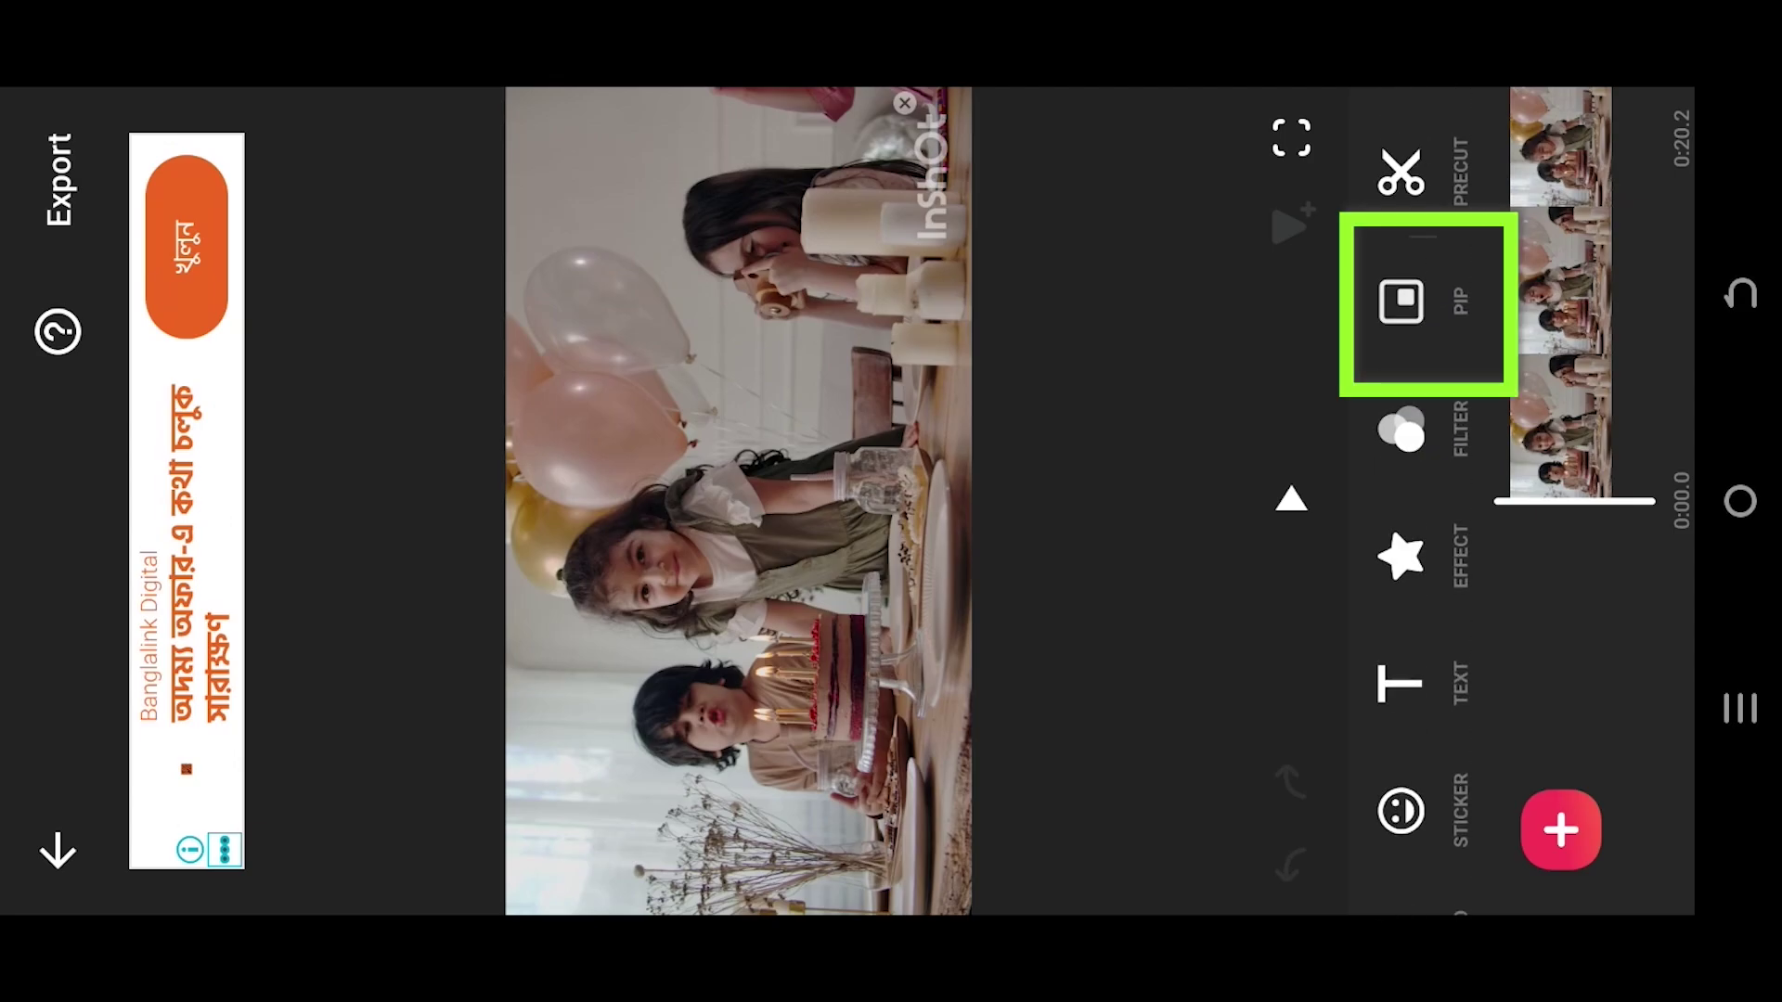
Add the 10-second green-screen balloon clip from the Download album as a PIP overlay.
left_click(1400, 298)
left_click(1622, 460)
left_click(1190, 578)
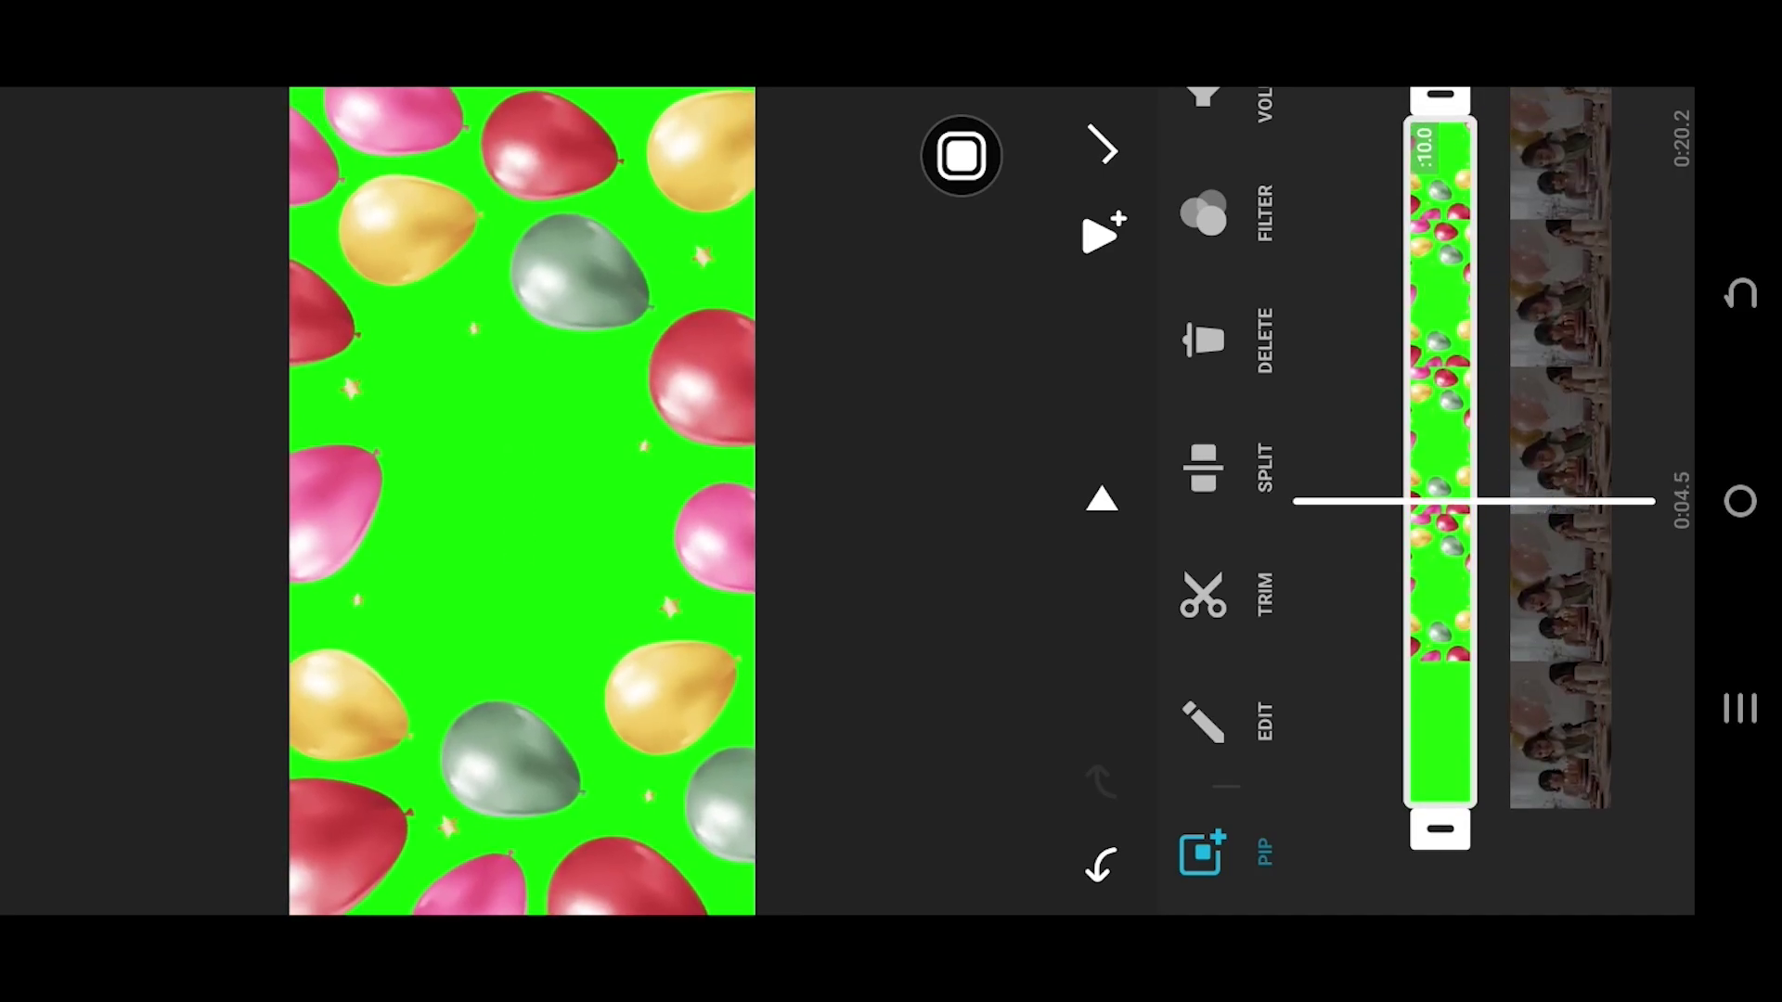
Key out the balloon overlay's green with Chroma cutout, then scrub back and play the preview.
left_click(1441, 453)
left_click_drag(1236, 270, 1260, 593)
left_click_drag(1226, 244, 1225, 629)
left_click(1207, 342)
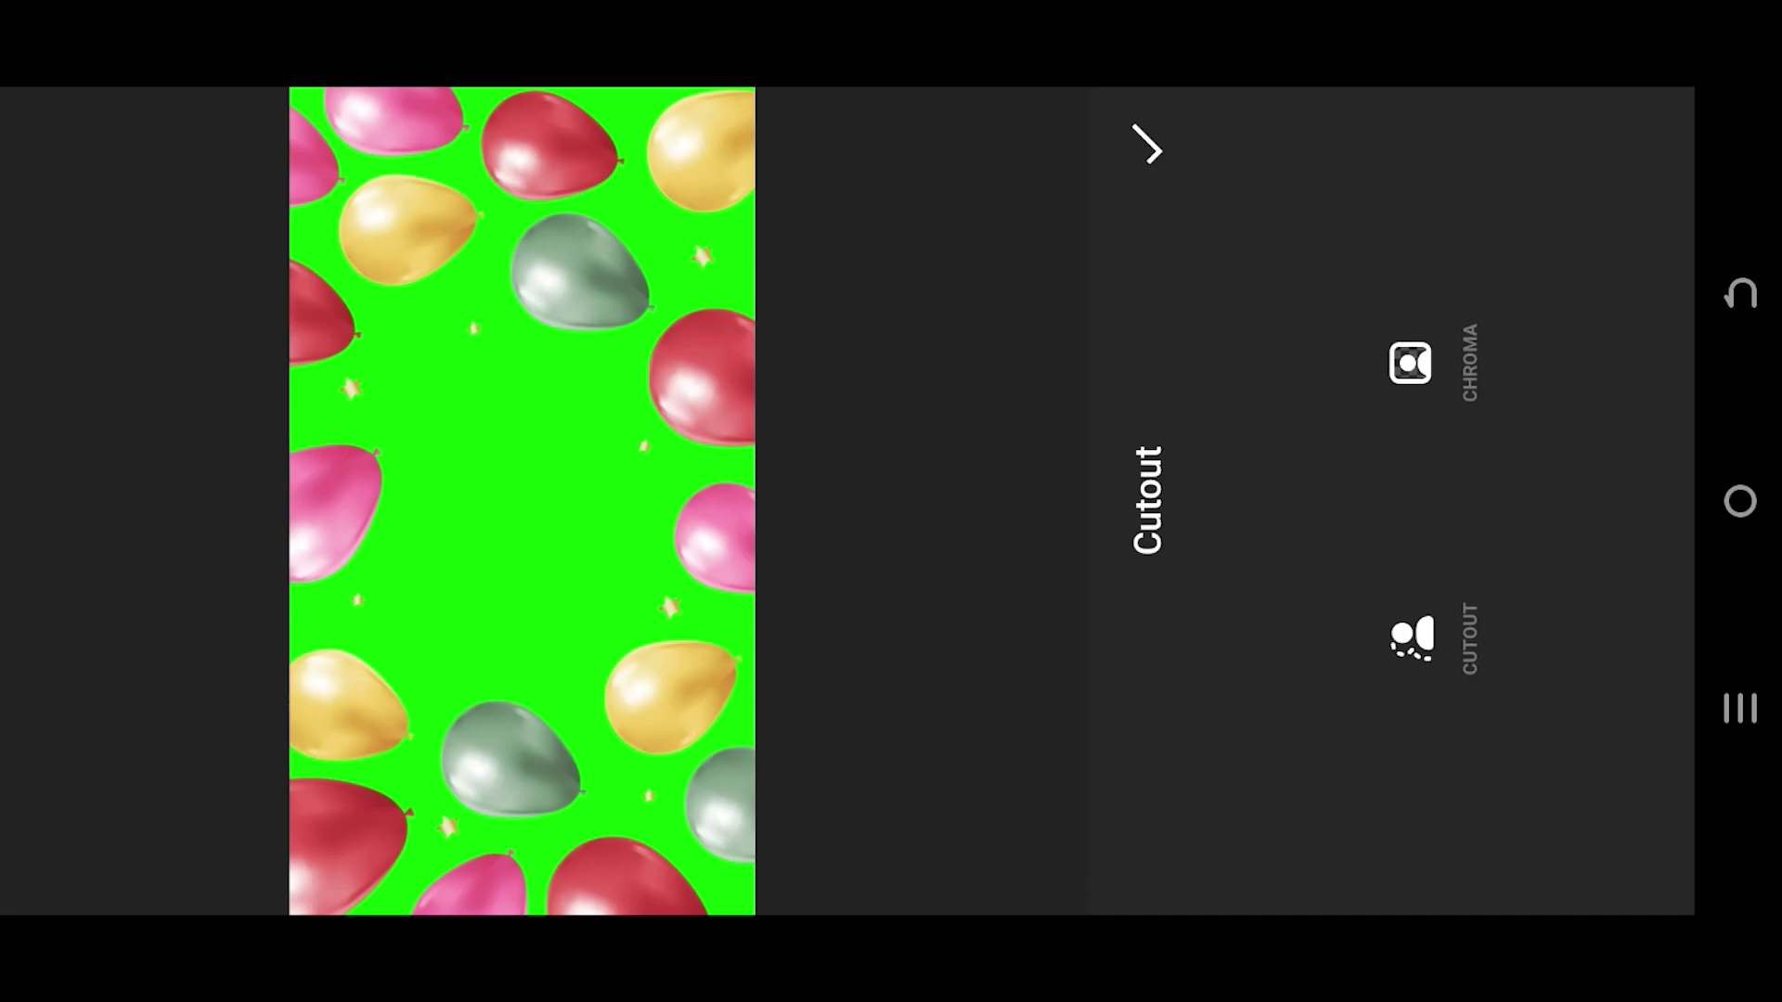
left_click(1408, 358)
mouse_move(521, 501)
left_mouse_down()
mouse_move(561, 494)
mouse_move(517, 577)
mouse_move(469, 564)
mouse_move(561, 390)
mouse_move(534, 354)
mouse_move(585, 565)
left_mouse_up()
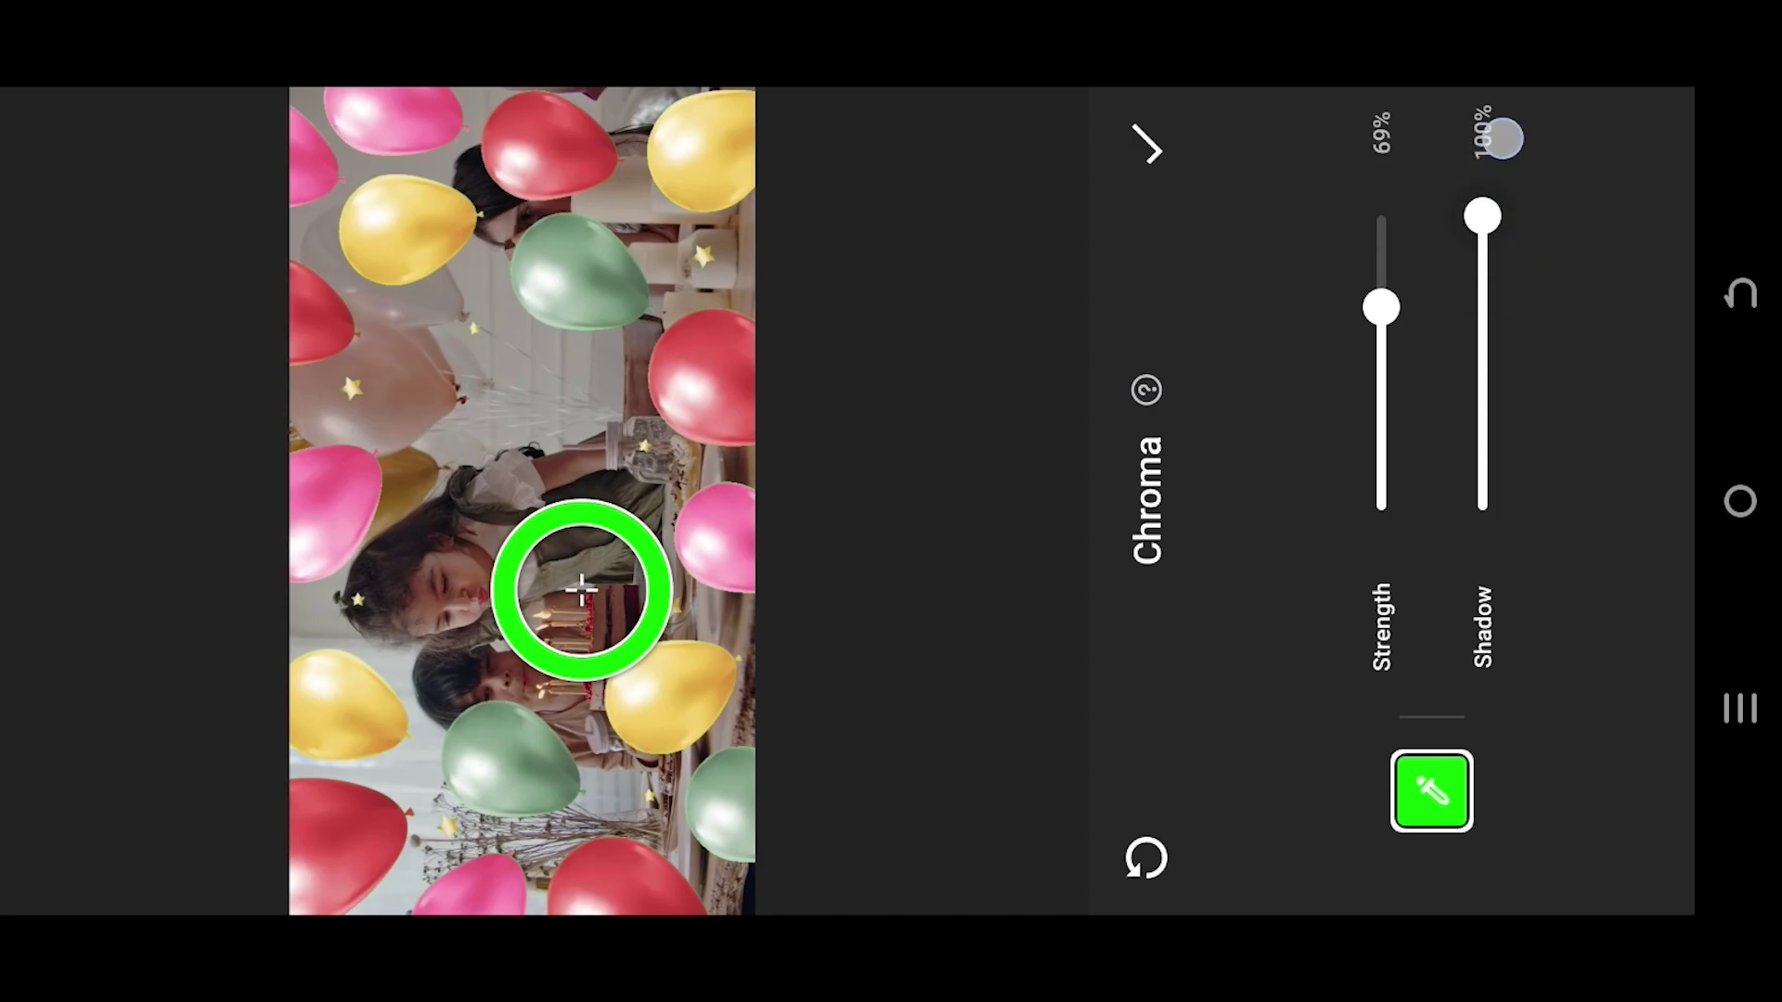
left_click(1143, 146)
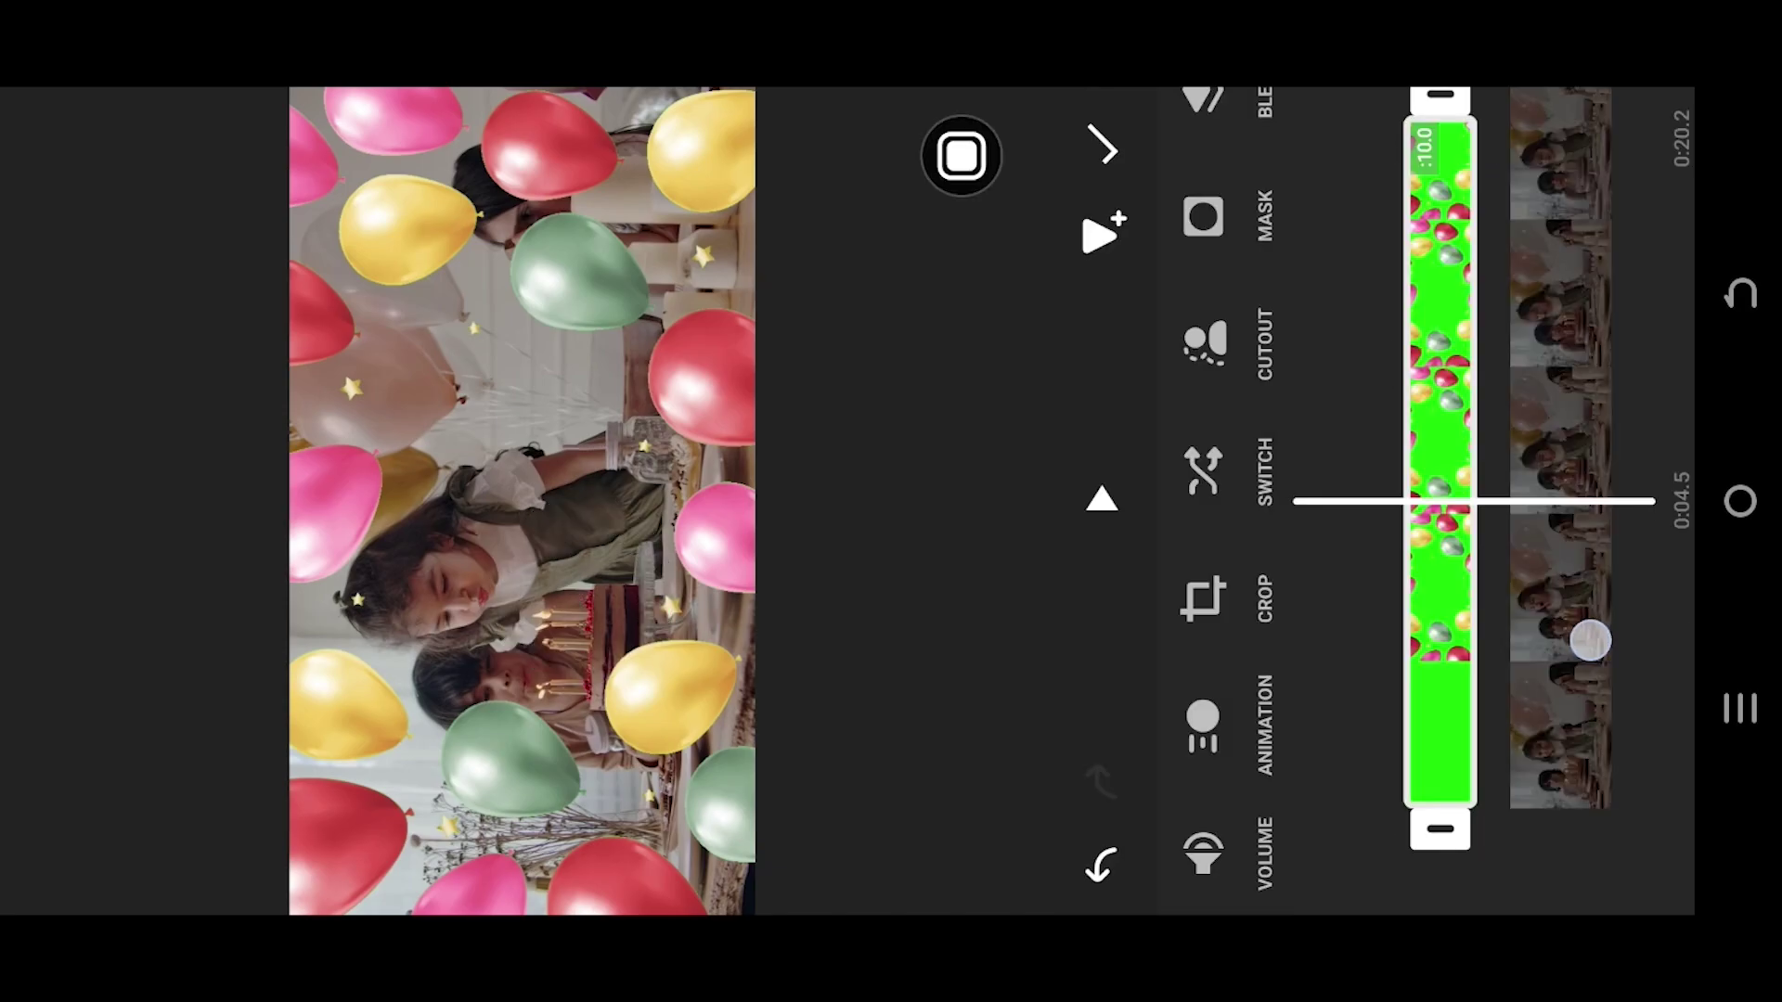
left_click_drag(1590, 642, 1590, 335)
left_click(1102, 499)
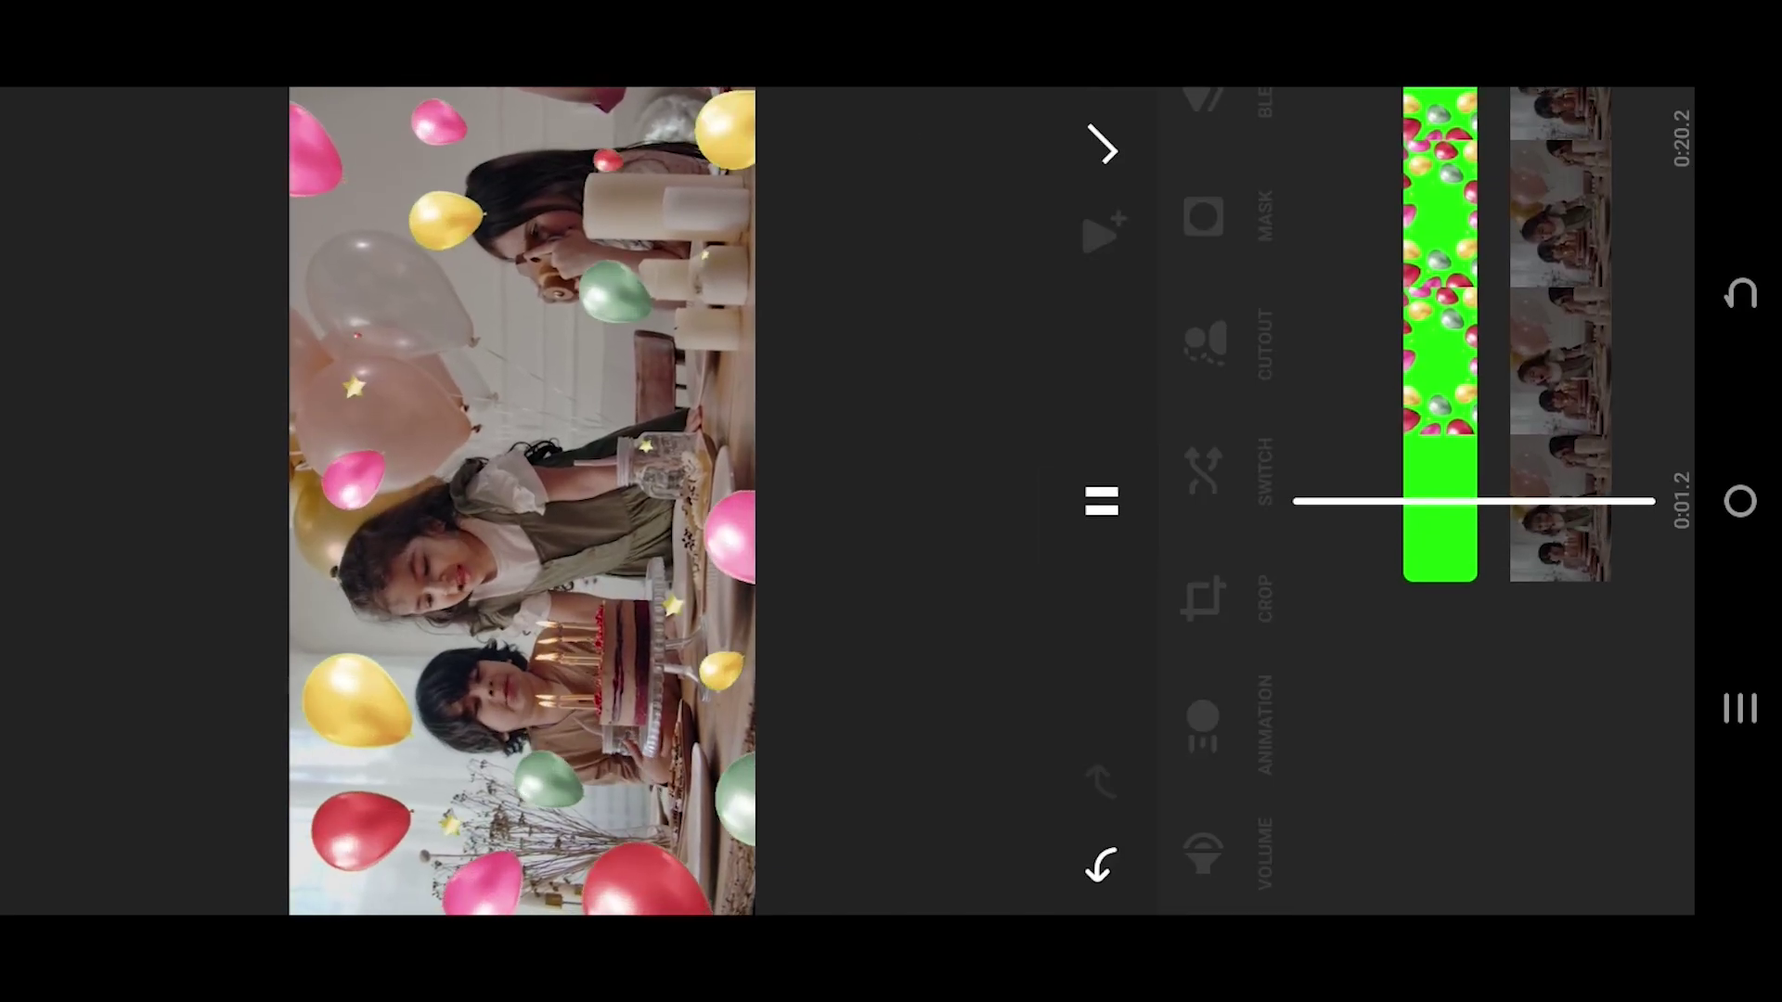